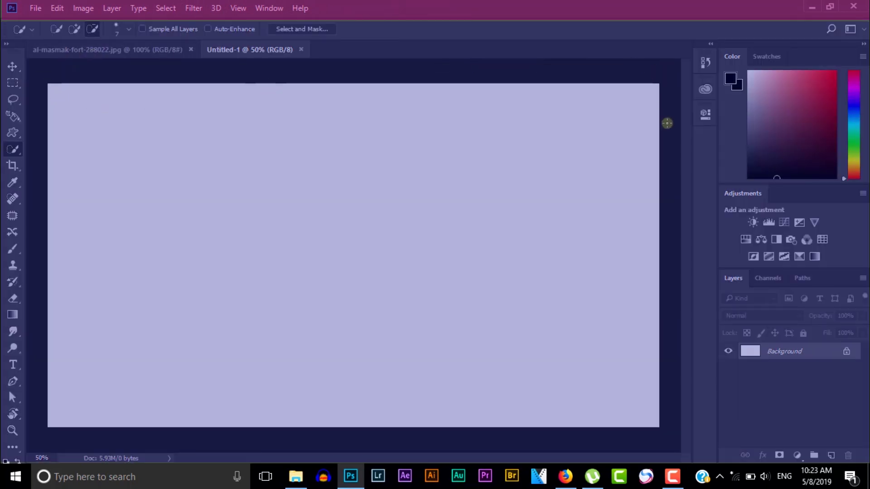
- Switch from the Quick Selection tool to the Move tool in the Tools panel
{"action": "left_click", "coordinate": [12, 66]}
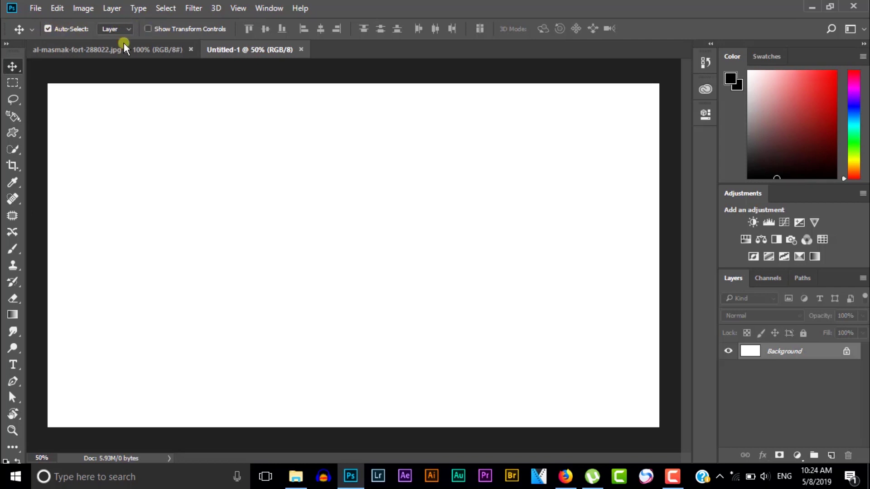
- Try the Rectangular Marquee and Lasso tools, then activate the Custom Shape tool with U
{"action": "left_click", "coordinate": [14, 82]}
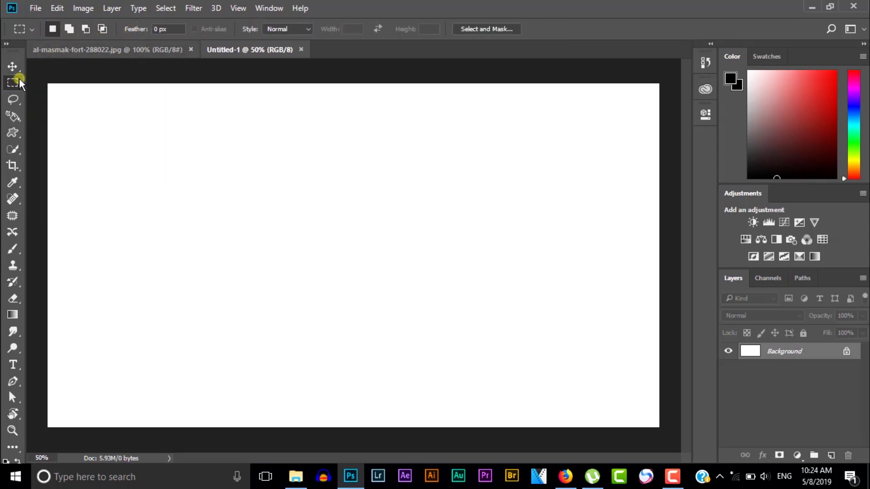
{"action": "left_click", "coordinate": [13, 99]}
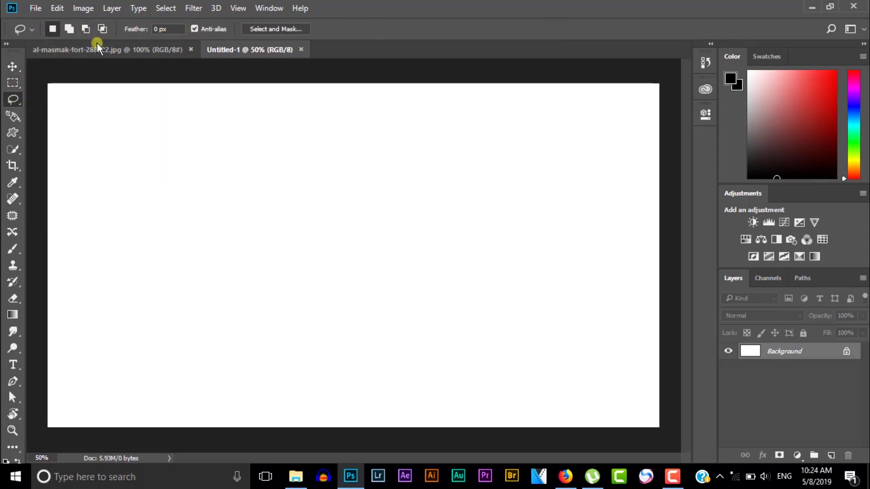
{"action": "key", "text": "u"}
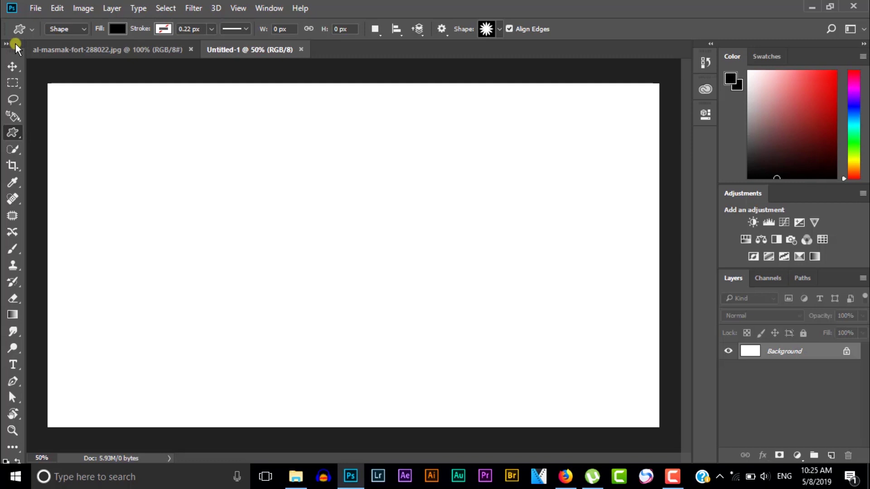
{"action": "left_click_drag", "start_coordinate": [16, 45], "coordinate": [87, 105]}
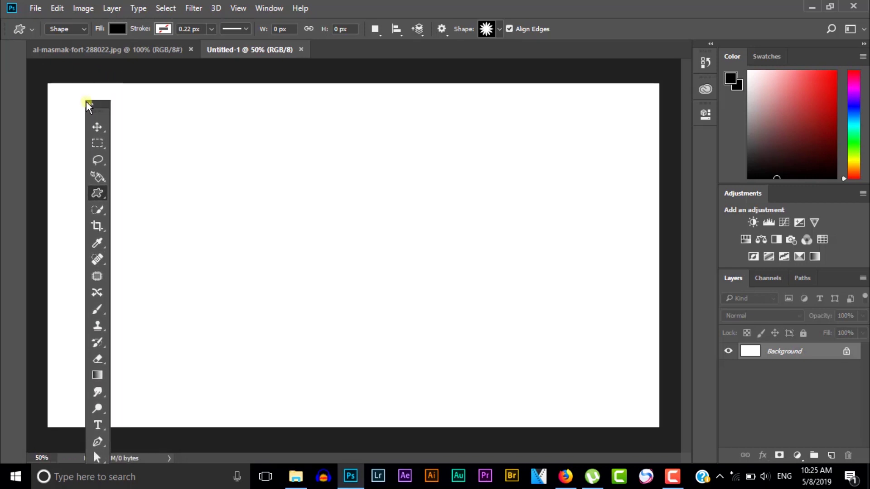
{"action": "left_click_drag", "start_coordinate": [89, 106], "coordinate": [289, 85]}
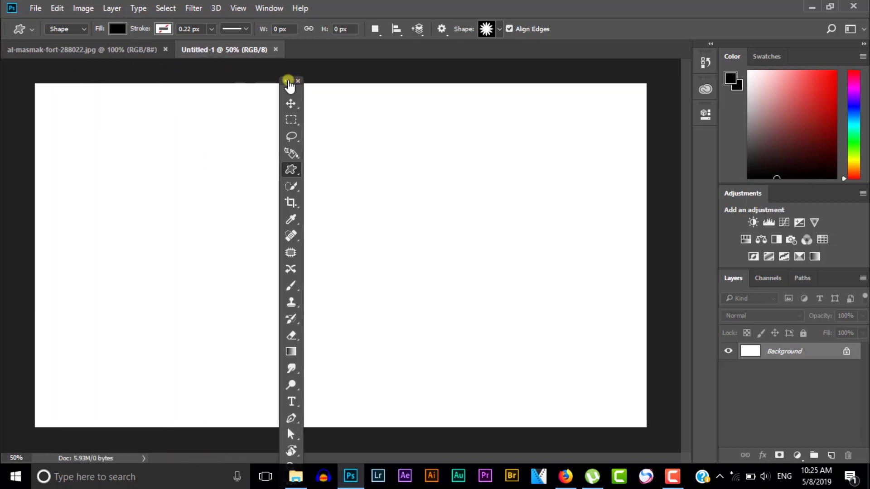
{"action": "left_click", "coordinate": [288, 82]}
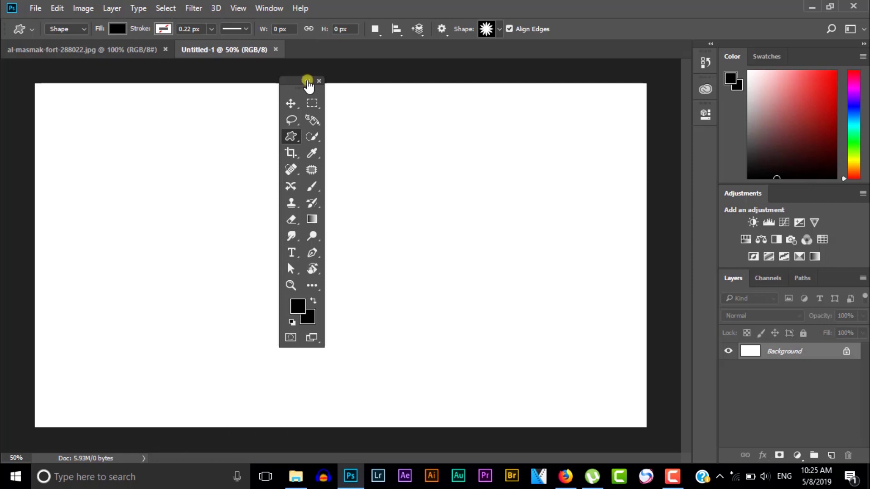
{"action": "left_click", "coordinate": [307, 81]}
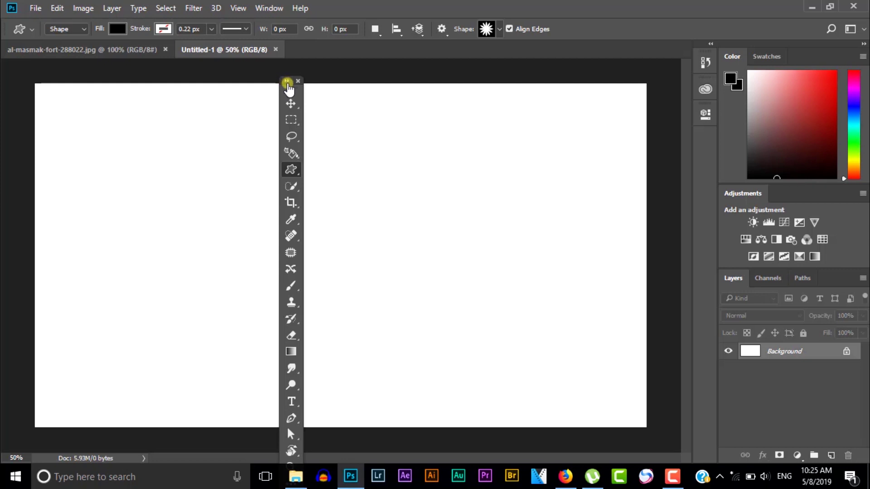
{"action": "left_click", "coordinate": [287, 83]}
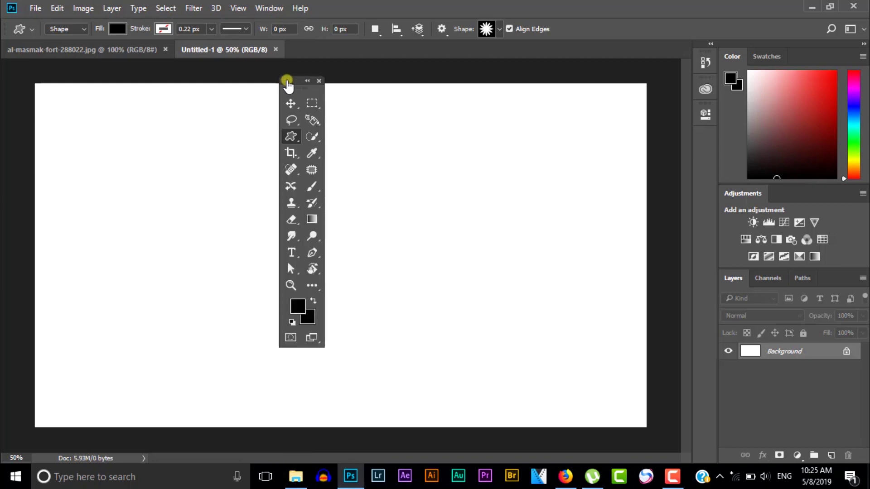
{"action": "left_click", "coordinate": [307, 81]}
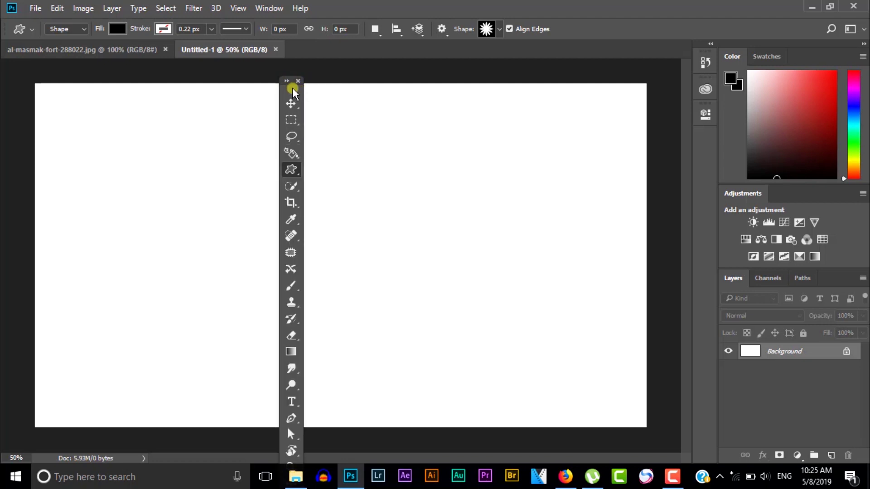
{"action": "mouse_move", "coordinate": [293, 91]}
{"action": "left_mouse_down"}
{"action": "mouse_move", "coordinate": [48, 99]}
{"action": "mouse_move", "coordinate": [9, 68]}
{"action": "mouse_move", "coordinate": [106, 90]}
{"action": "mouse_move", "coordinate": [58, 86]}
{"action": "mouse_move", "coordinate": [7, 61]}
{"action": "mouse_move", "coordinate": [41, 69]}
{"action": "mouse_move", "coordinate": [6, 63]}
{"action": "left_mouse_up"}
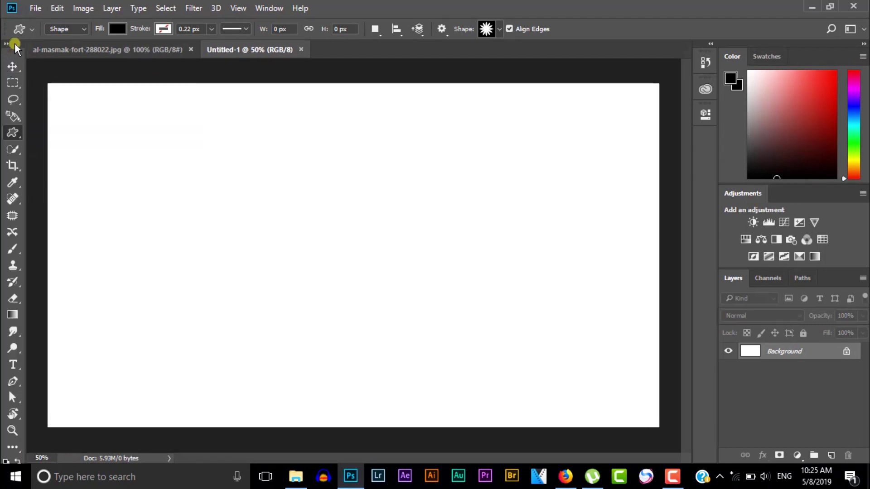
- Show the Swatches colour grid, then float the Tools panel and close it
{"action": "left_click", "coordinate": [773, 58]}
{"action": "mouse_move", "coordinate": [775, 55]}
{"action": "left_mouse_down"}
{"action": "mouse_move", "coordinate": [713, 102]}
{"action": "mouse_move", "coordinate": [504, 138]}
{"action": "mouse_move", "coordinate": [537, 141]}
{"action": "mouse_move", "coordinate": [410, 171]}
{"action": "mouse_move", "coordinate": [599, 181]}
{"action": "mouse_move", "coordinate": [776, 61]}
{"action": "left_mouse_up"}
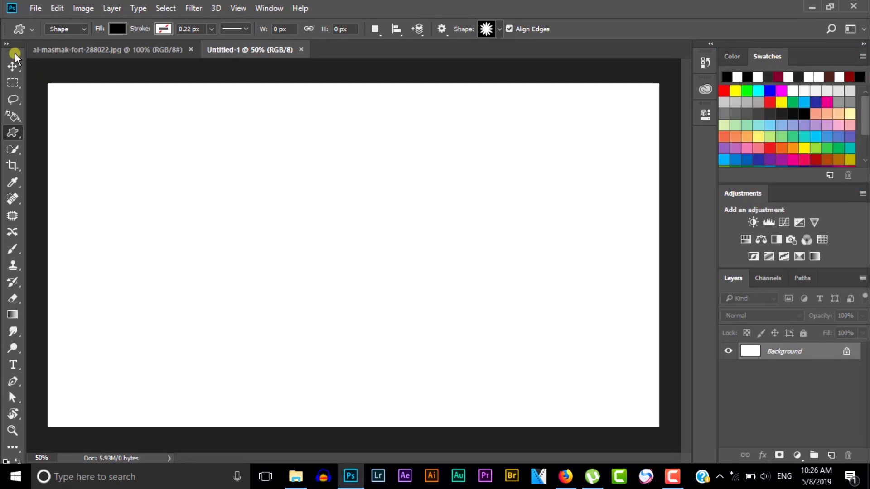
{"action": "mouse_move", "coordinate": [13, 53]}
{"action": "left_mouse_down"}
{"action": "mouse_move", "coordinate": [112, 131]}
{"action": "mouse_move", "coordinate": [305, 135]}
{"action": "mouse_move", "coordinate": [310, 124]}
{"action": "left_mouse_up"}
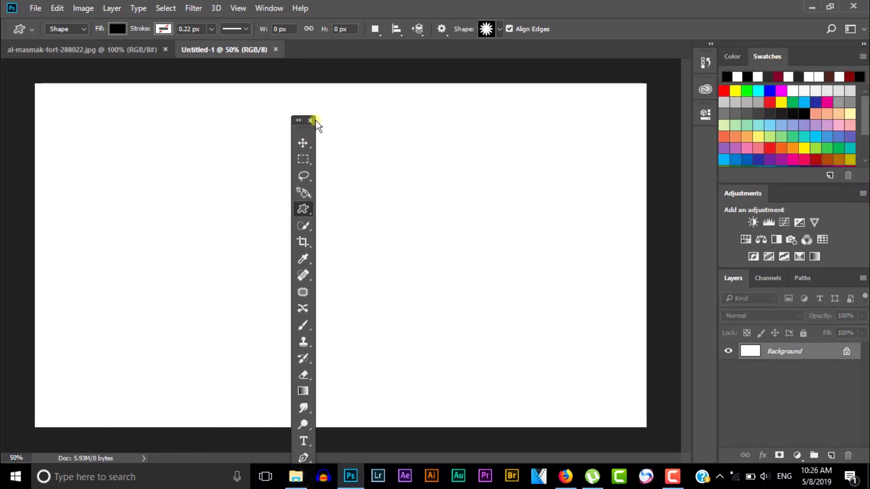
{"action": "left_click", "coordinate": [309, 121]}
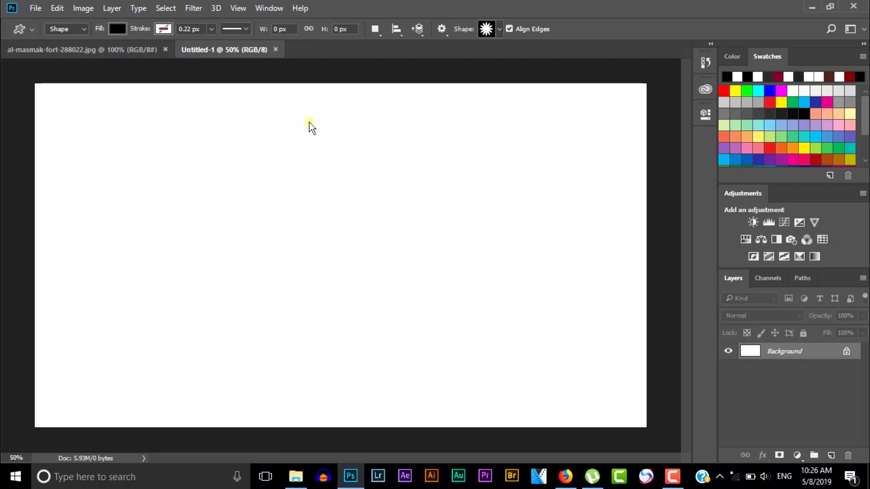
{"action": "left_click", "coordinate": [276, 12]}
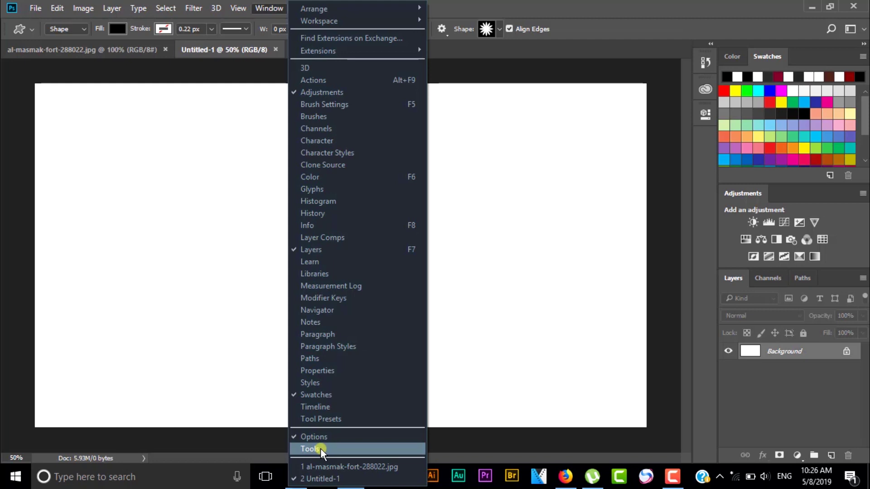
- Restore and dock the Tools panel, then dock Properties and group Adjustments in the right dock
{"action": "left_click", "coordinate": [299, 447]}
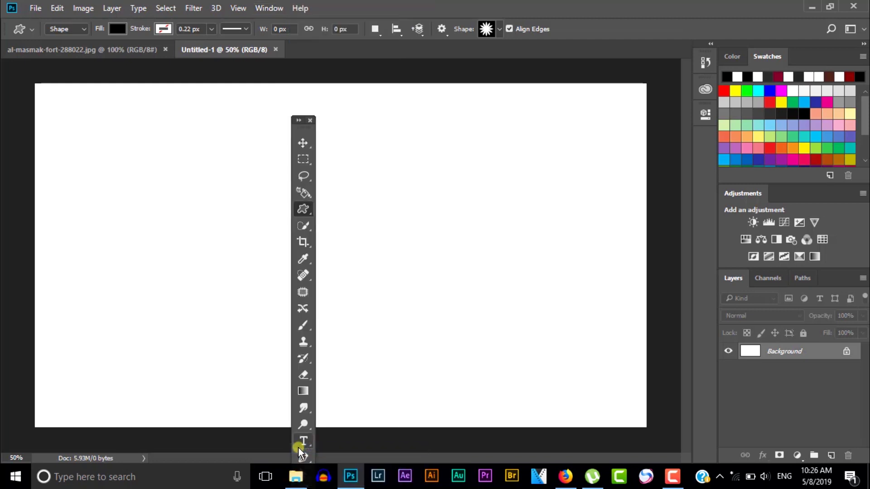
{"action": "left_click_drag", "start_coordinate": [305, 128], "coordinate": [3, 77]}
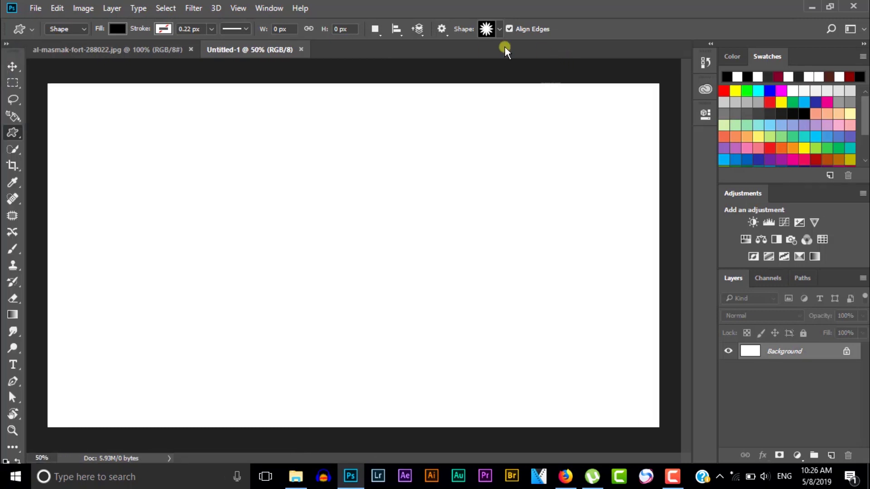
{"action": "left_click", "coordinate": [267, 8]}
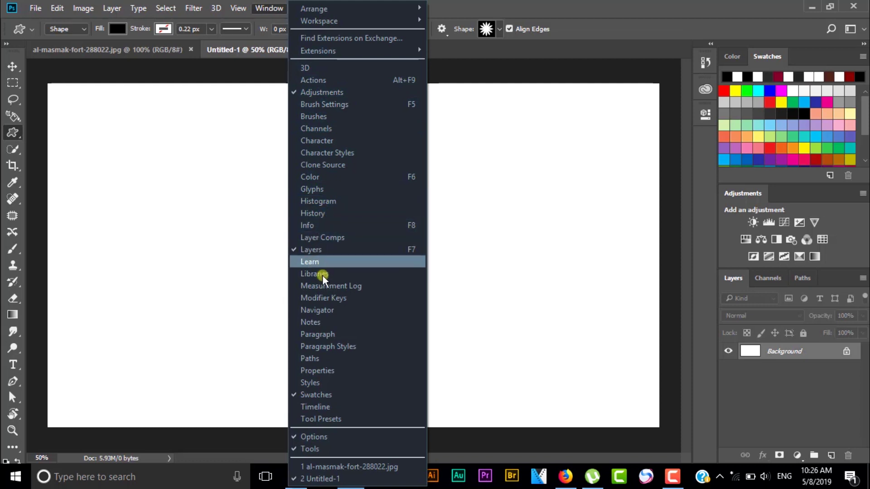
{"action": "left_click", "coordinate": [304, 370]}
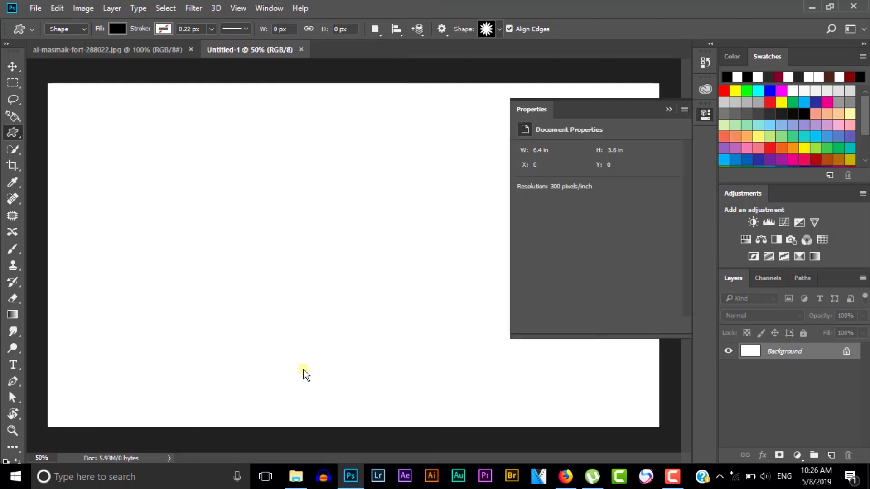
{"action": "left_click", "coordinate": [668, 109]}
{"action": "mouse_move", "coordinate": [705, 114]}
{"action": "left_mouse_down"}
{"action": "mouse_move", "coordinate": [697, 113]}
{"action": "mouse_move", "coordinate": [789, 197]}
{"action": "left_mouse_up"}
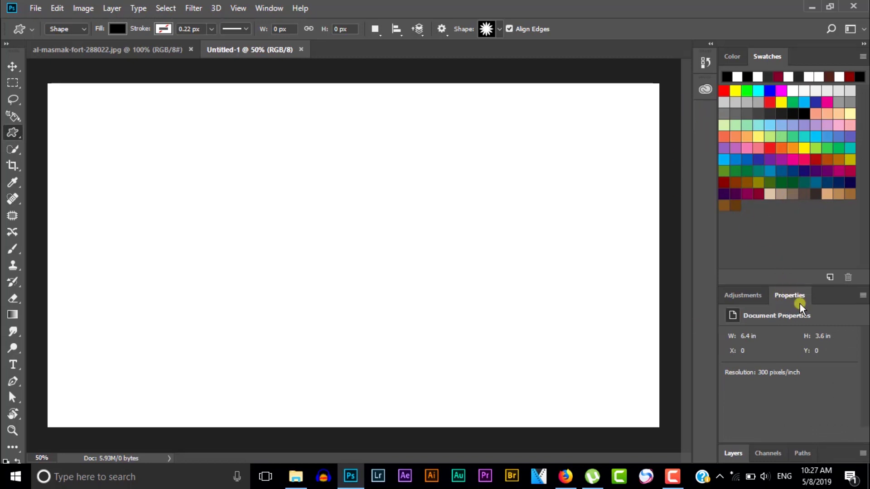
{"action": "mouse_move", "coordinate": [796, 292]}
{"action": "left_mouse_down"}
{"action": "mouse_move", "coordinate": [708, 286]}
{"action": "mouse_move", "coordinate": [810, 57]}
{"action": "left_mouse_up"}
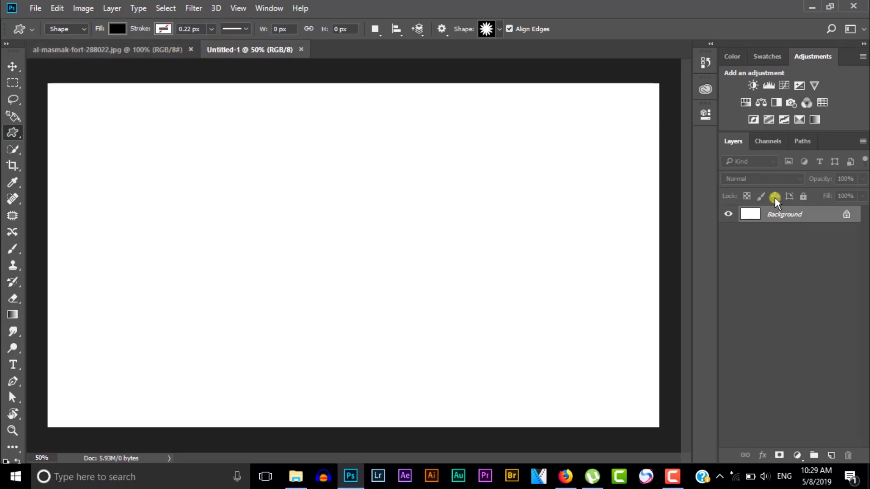
- Flip between the al-masmak-fort and Untitled-1 tabs, then close Untitled-1 with Ctrl+W
{"action": "left_click", "coordinate": [164, 50]}
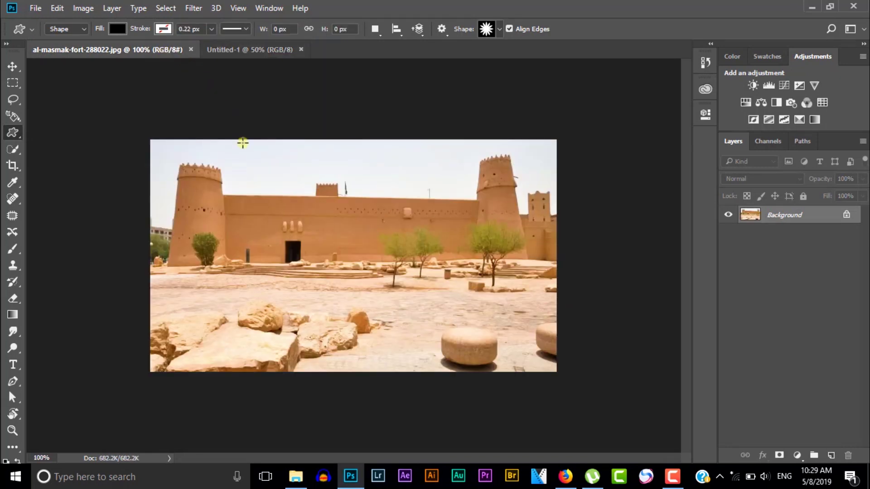
{"action": "left_click", "coordinate": [231, 51]}
{"action": "left_click", "coordinate": [170, 50]}
{"action": "left_click", "coordinate": [261, 48]}
{"action": "key", "text": "ctrl+w"}
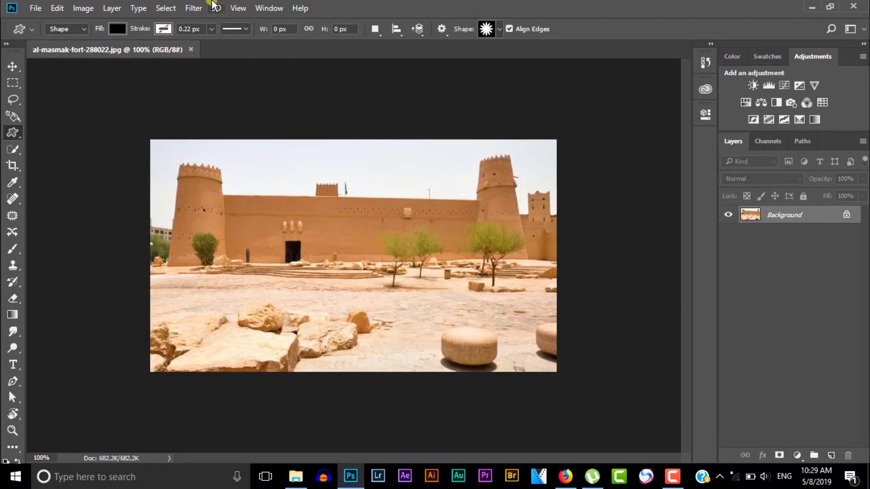
- Start a new document from File > New and name it tijaabo
{"action": "left_click", "coordinate": [36, 8]}
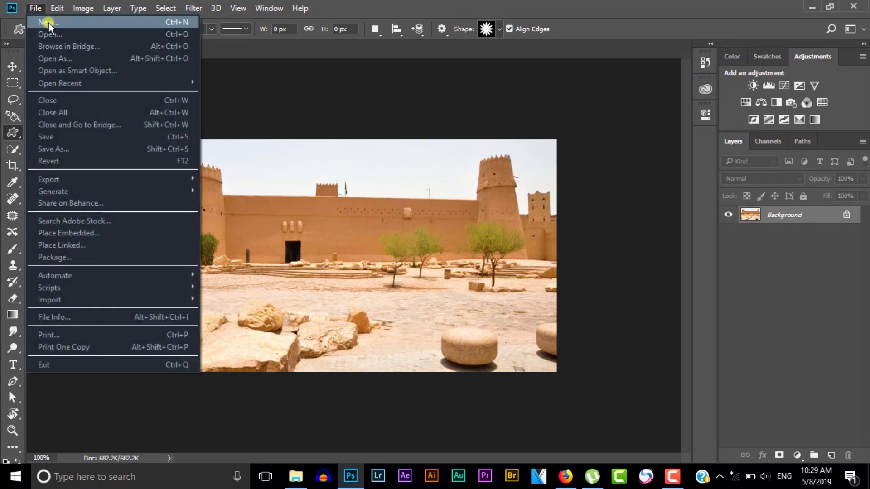
{"action": "left_click", "coordinate": [48, 22]}
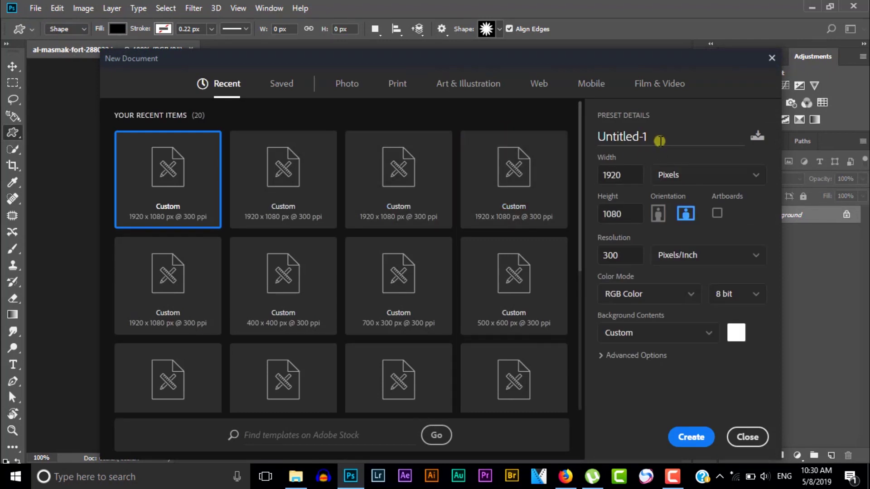
{"action": "left_click", "coordinate": [657, 139]}
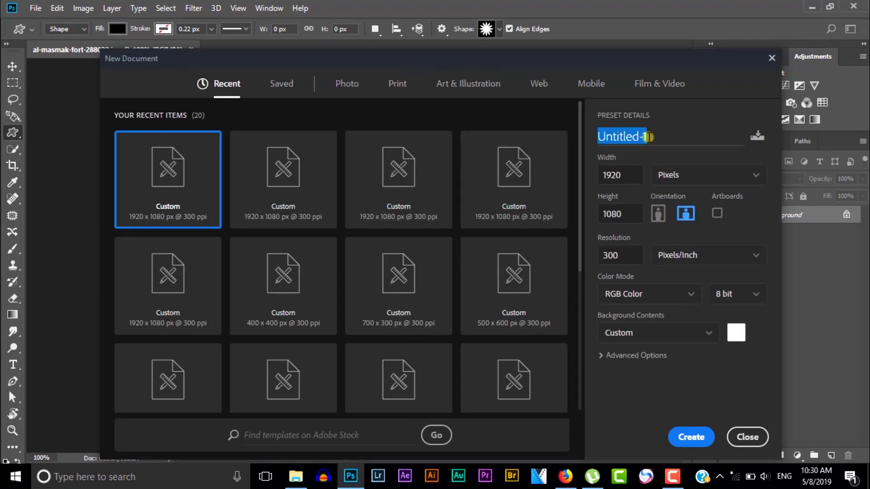
{"action": "key", "text": "BackSpace"}
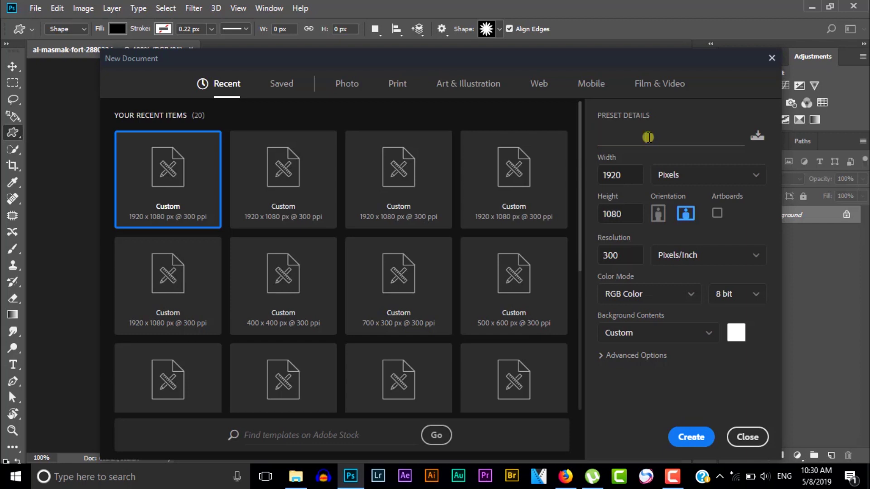
{"action": "type", "text": "tijaa"}
{"action": "type", "text": "bo"}
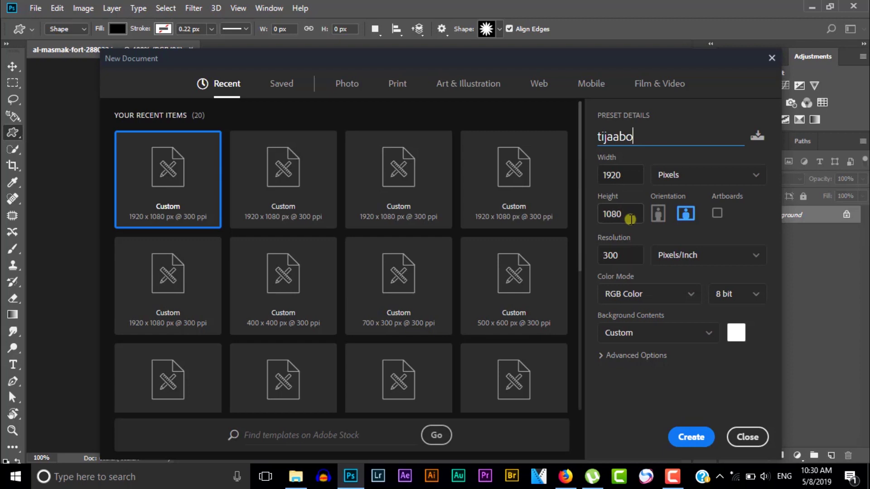
{"action": "left_click", "coordinate": [720, 179]}
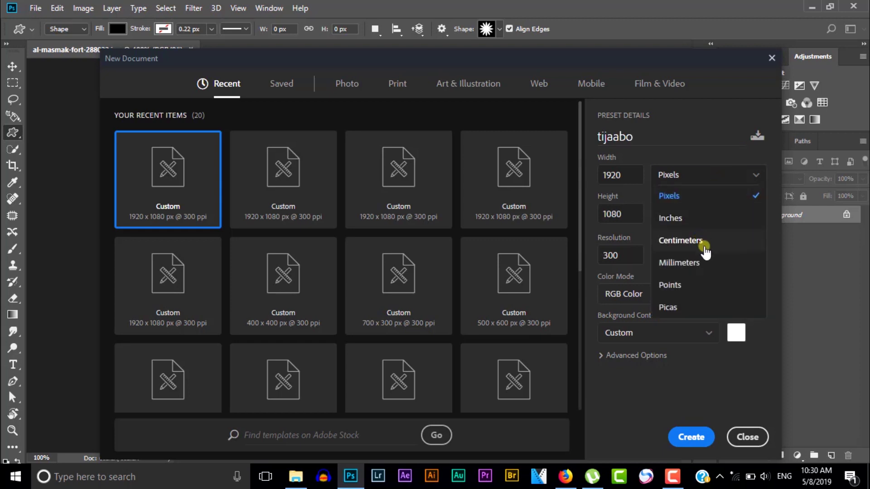
{"action": "left_click", "coordinate": [701, 264]}
{"action": "left_click", "coordinate": [729, 174]}
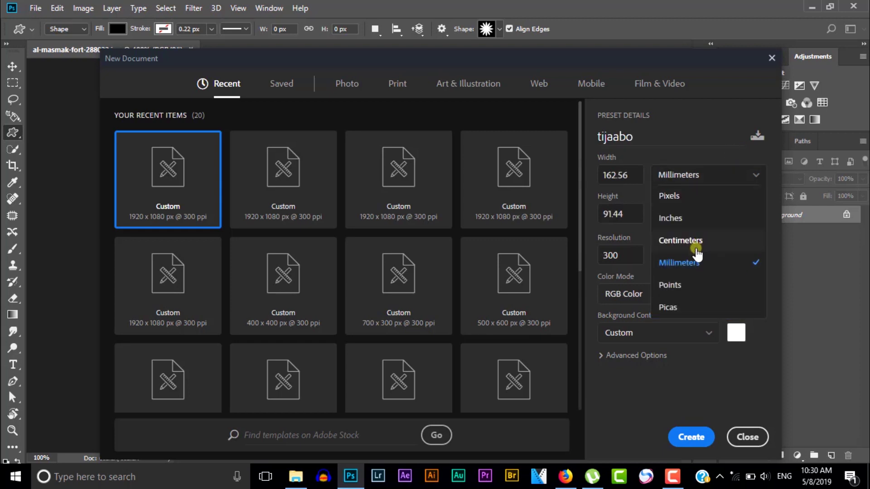
{"action": "left_click", "coordinate": [694, 242]}
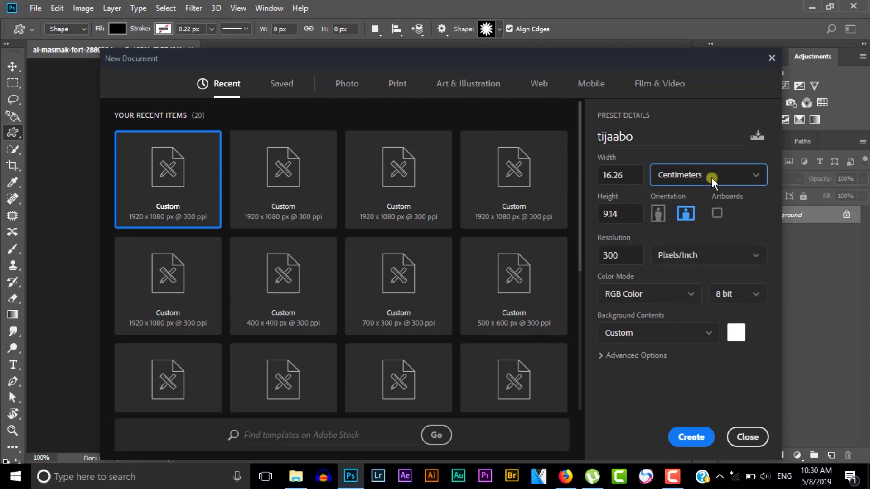
{"action": "left_click", "coordinate": [711, 176]}
{"action": "left_click", "coordinate": [664, 201]}
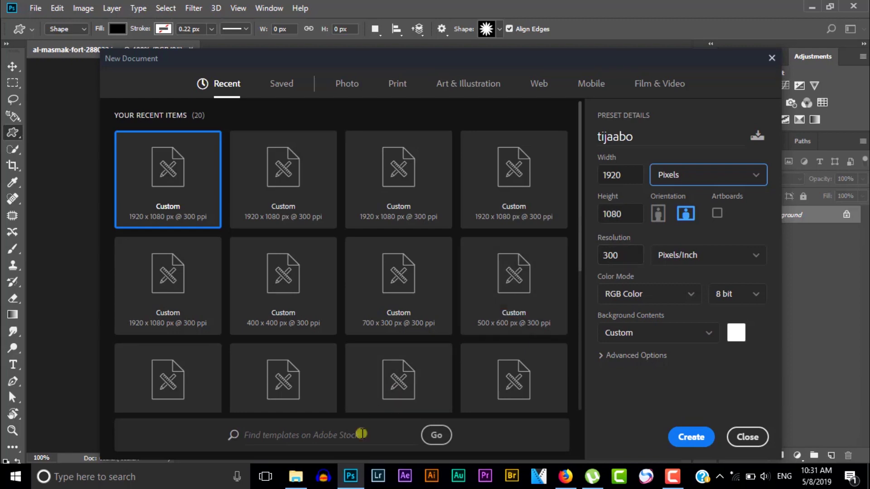
{"action": "left_click", "coordinate": [296, 476]}
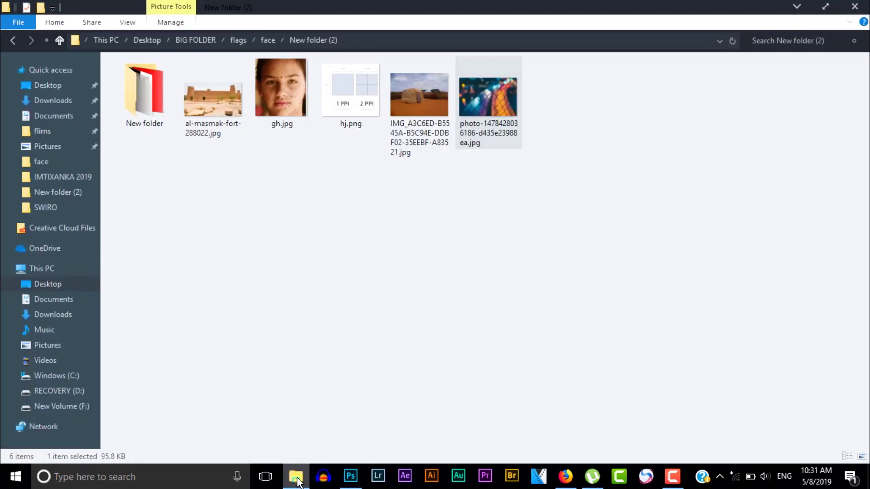
{"action": "double_click", "coordinate": [346, 115]}
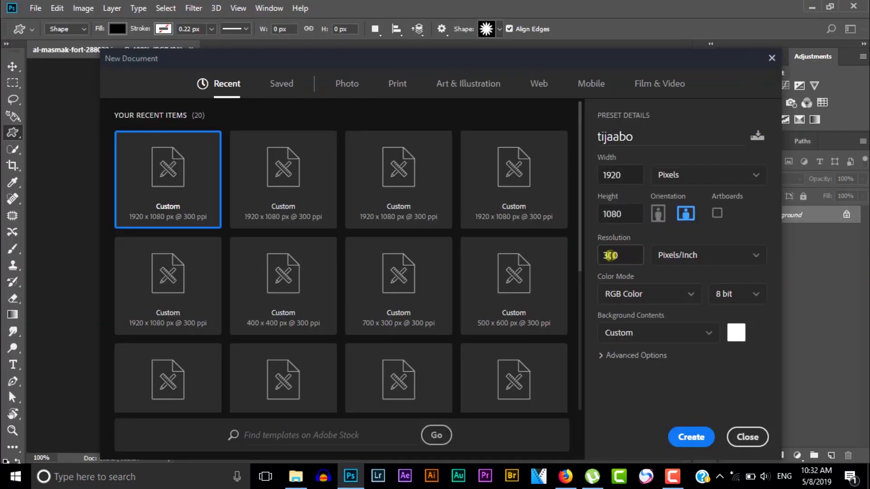
- Change the resolution value to 70 and keep RGB Color as the colour mode
{"action": "left_click_drag", "start_coordinate": [624, 258], "coordinate": [595, 257]}
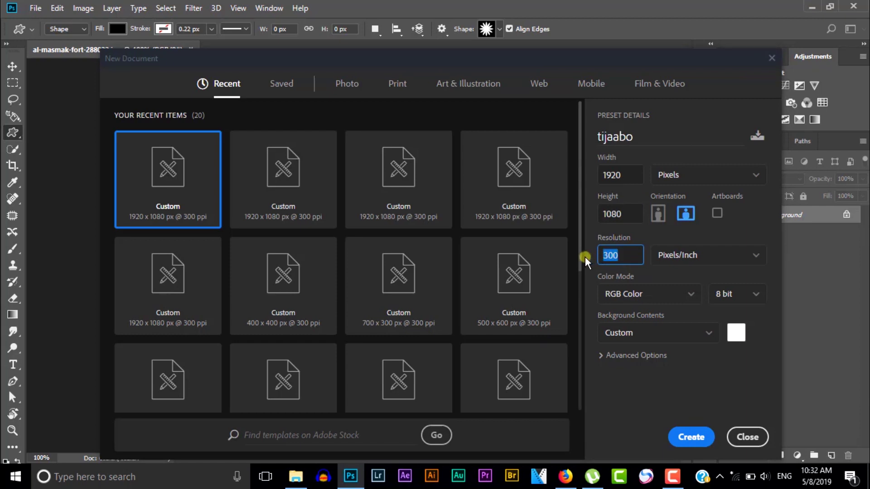
{"action": "type", "text": "7"}
{"action": "type", "text": "0"}
{"action": "left_click", "coordinate": [655, 296]}
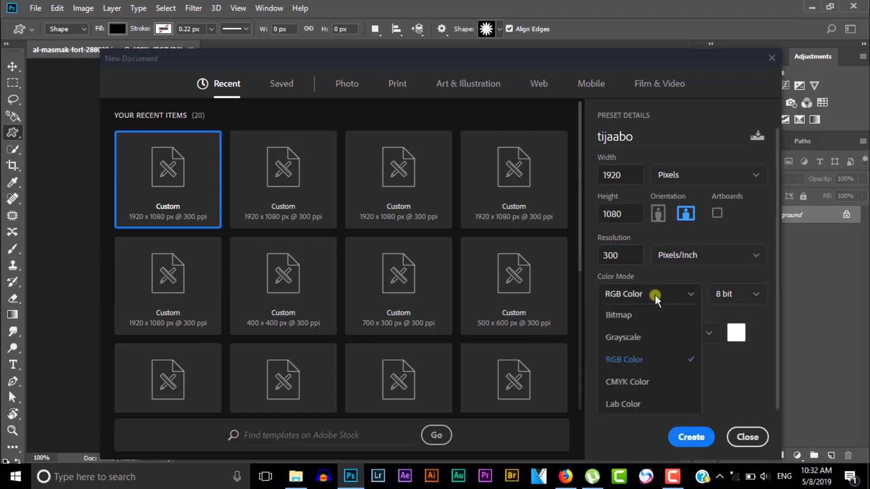
{"action": "left_click", "coordinate": [634, 361]}
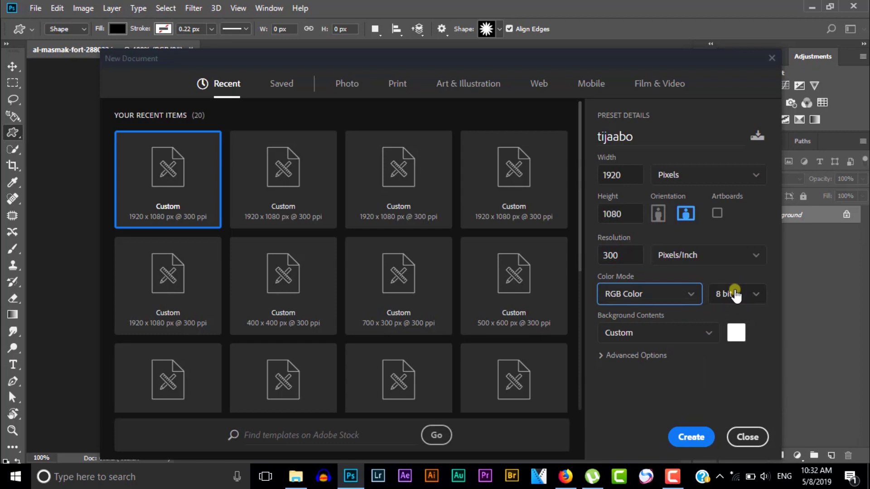
- Set Background Contents to Transparent and create the tijaabo document
{"action": "left_click", "coordinate": [688, 333]}
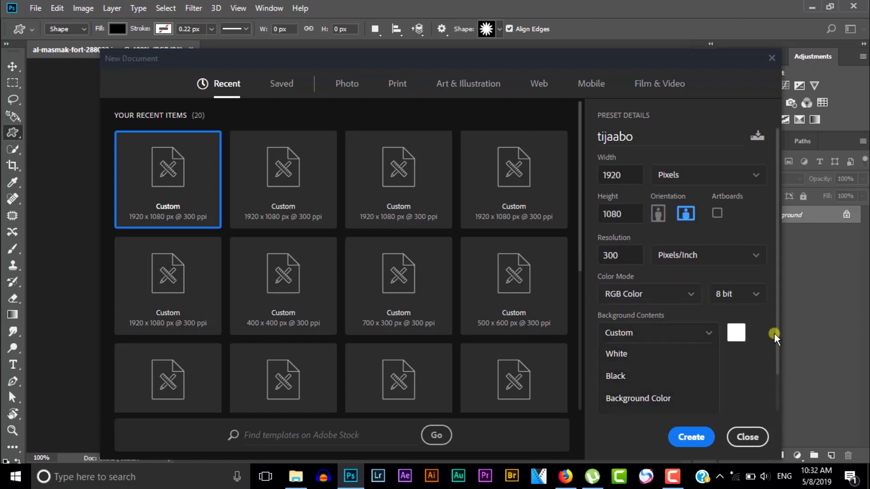
{"action": "left_click_drag", "start_coordinate": [776, 337], "coordinate": [772, 385]}
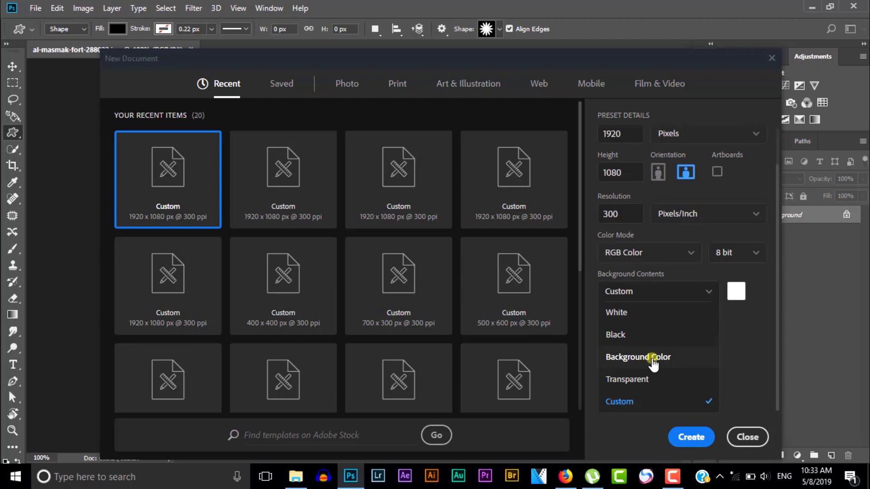
{"action": "left_click", "coordinate": [646, 380]}
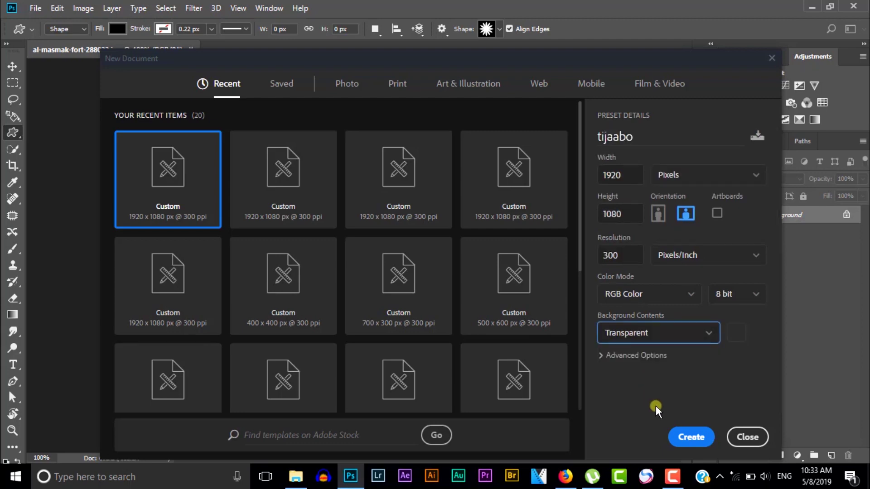
{"action": "left_click", "coordinate": [690, 437]}
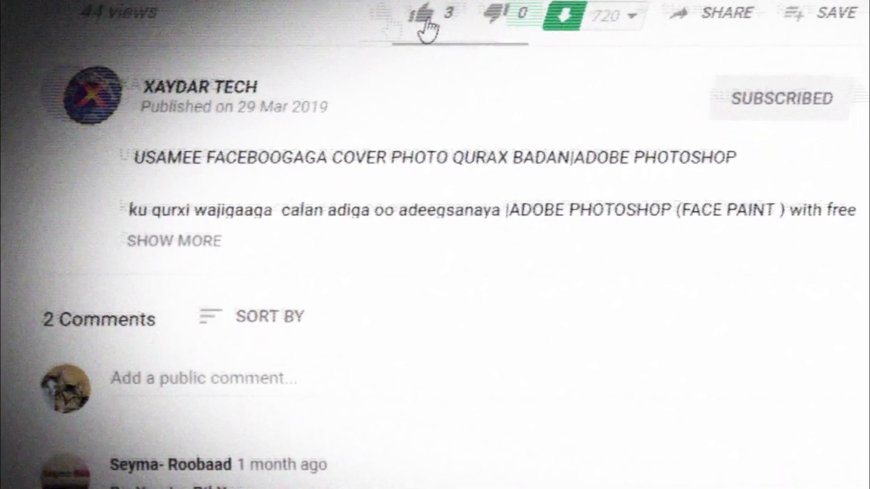
- Like the video and draft a public comment beginning 'masha alah'
{"action": "left_click", "coordinate": [422, 23]}
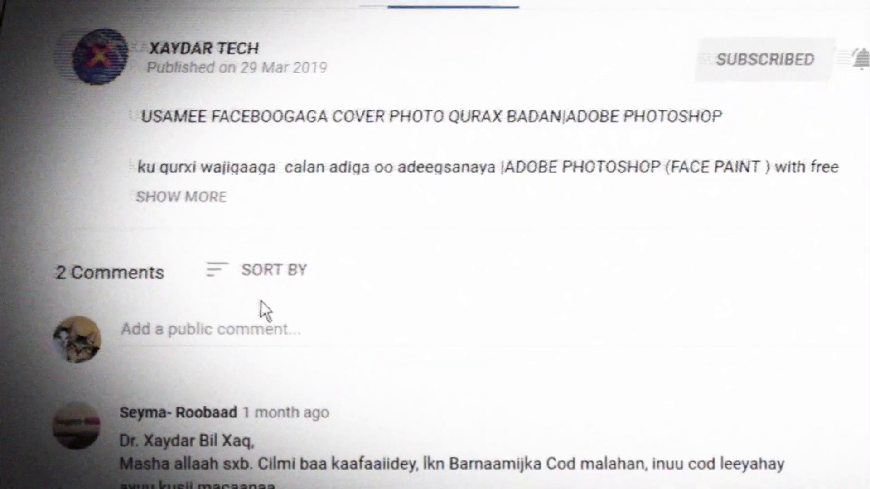
{"action": "left_click", "coordinate": [248, 341]}
{"action": "type", "text": "ma"}
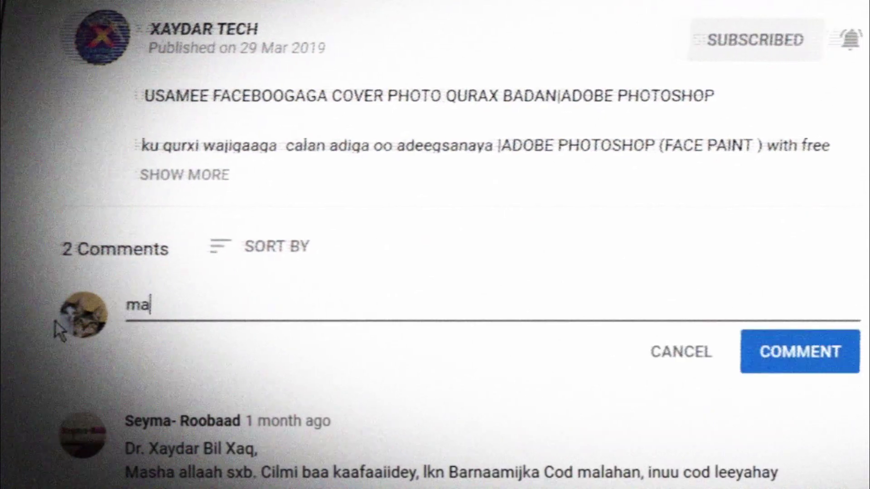
{"action": "type", "text": "sha alah hot"}
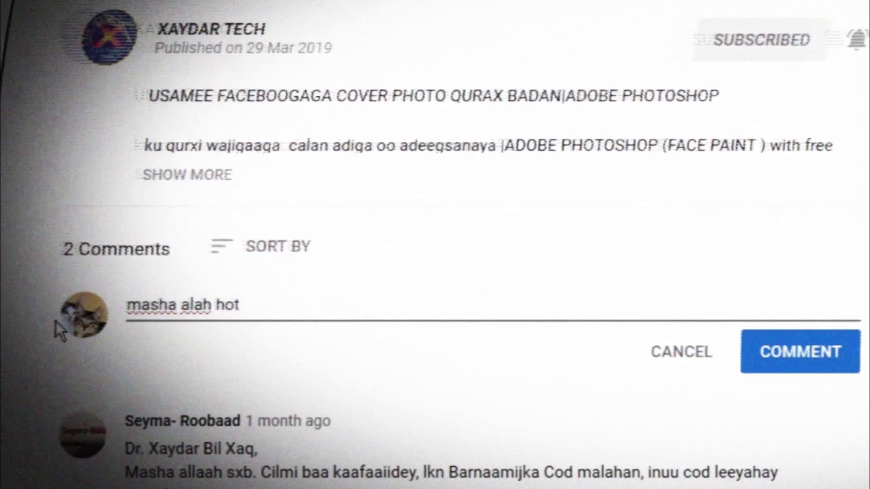
{"action": "key", "text": "BackSpace"}
{"action": "type", "text": "ra"}
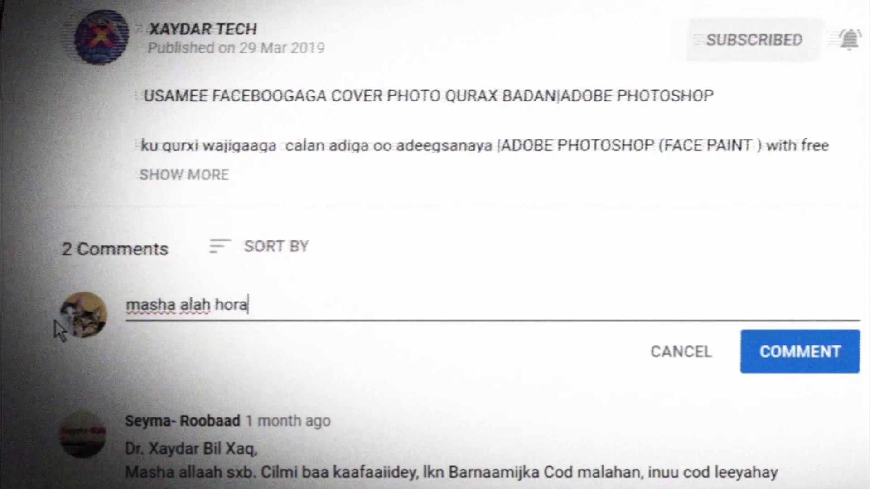
{"action": "type", "text": "y co"}
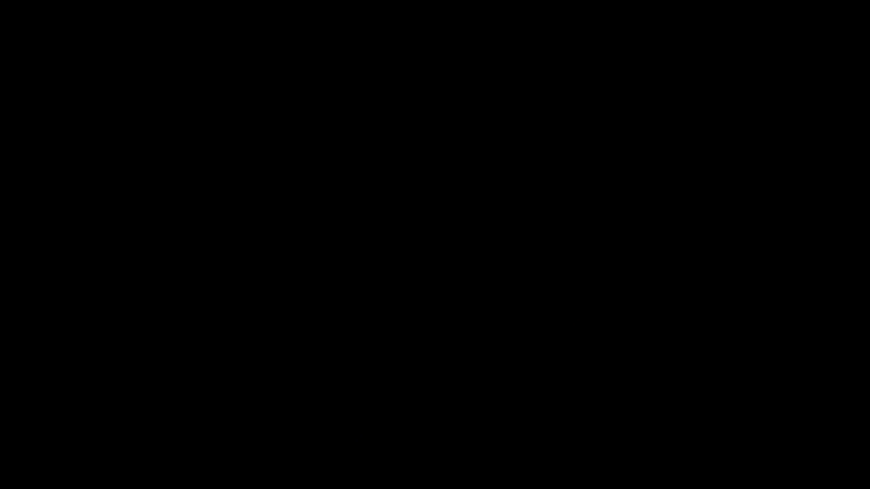